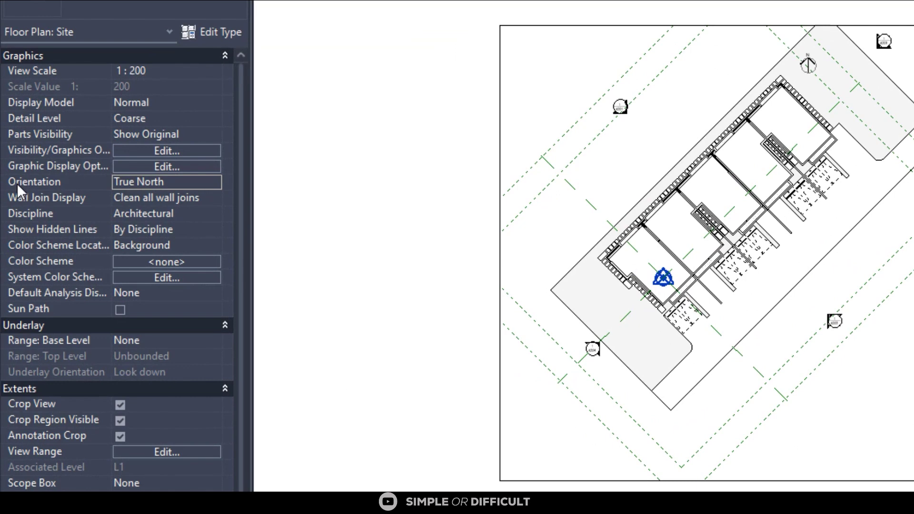
- Set the Site floor plan's Orientation to Project North
click(214, 181)
click(162, 196)
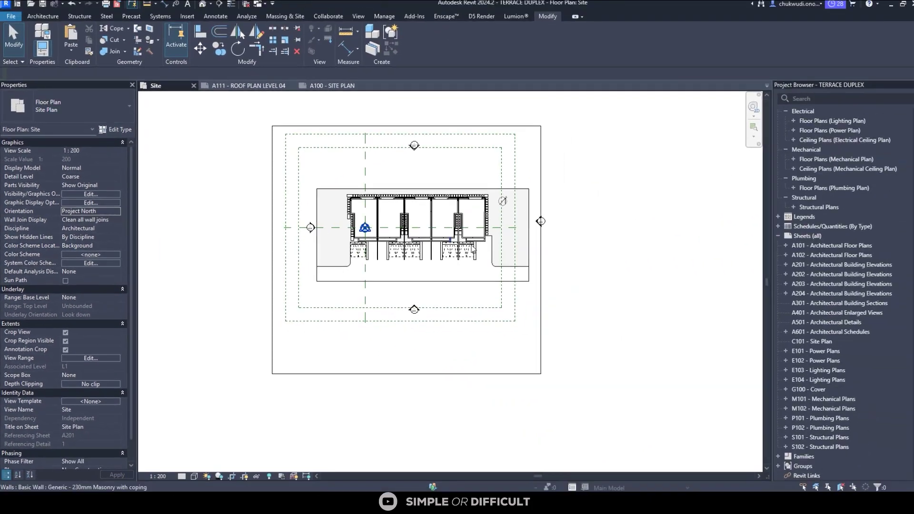
scroll(543, 233, up, 2)
scroll(576, 218, down, 1)
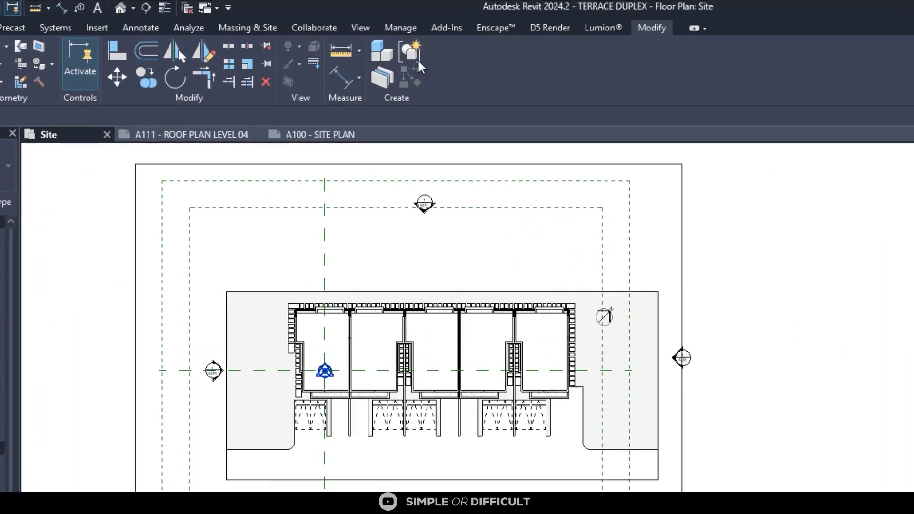
- Try to rotate True North while the Site view is oriented to Project North
click(401, 28)
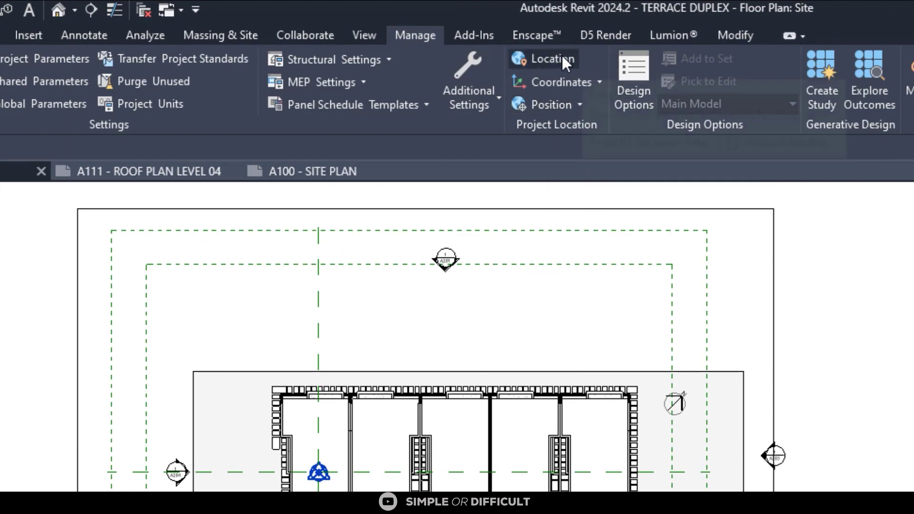
click(557, 102)
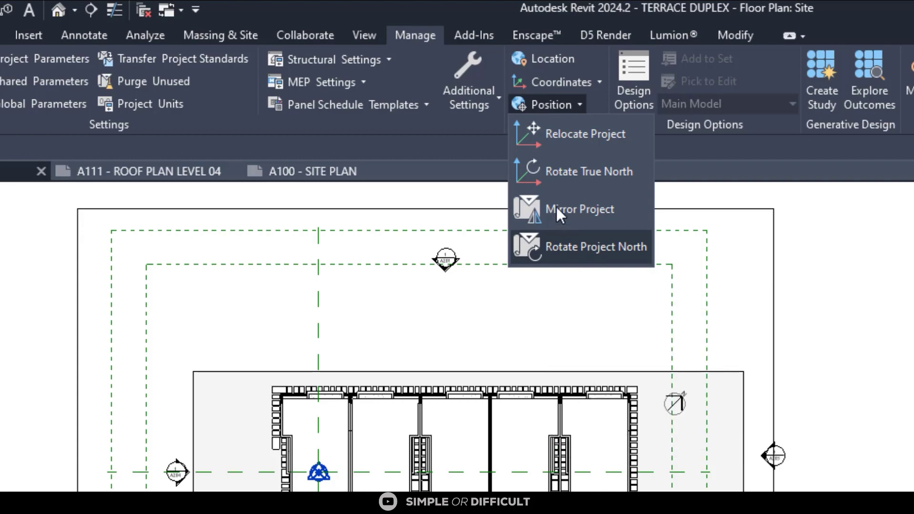
click(560, 171)
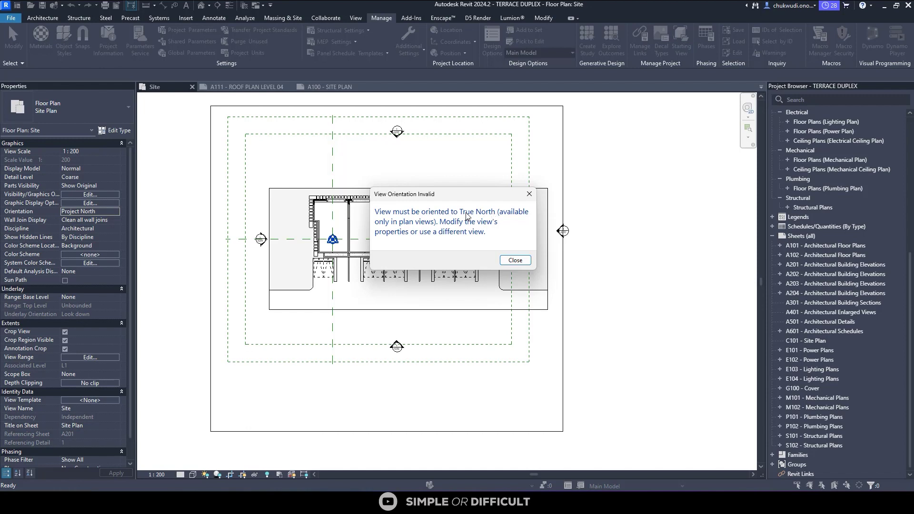
click(513, 261)
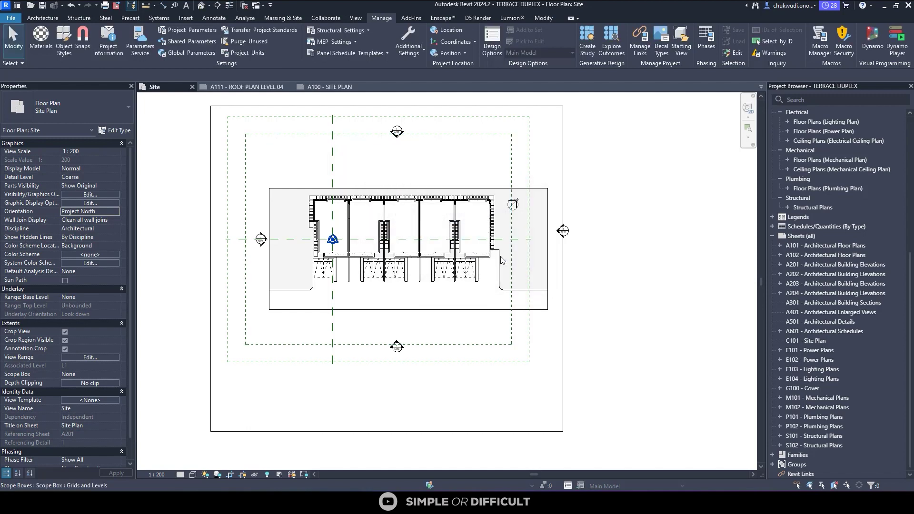
- Orient the Site view to True North and set the angle from Project to True North to 135° East
click(91, 213)
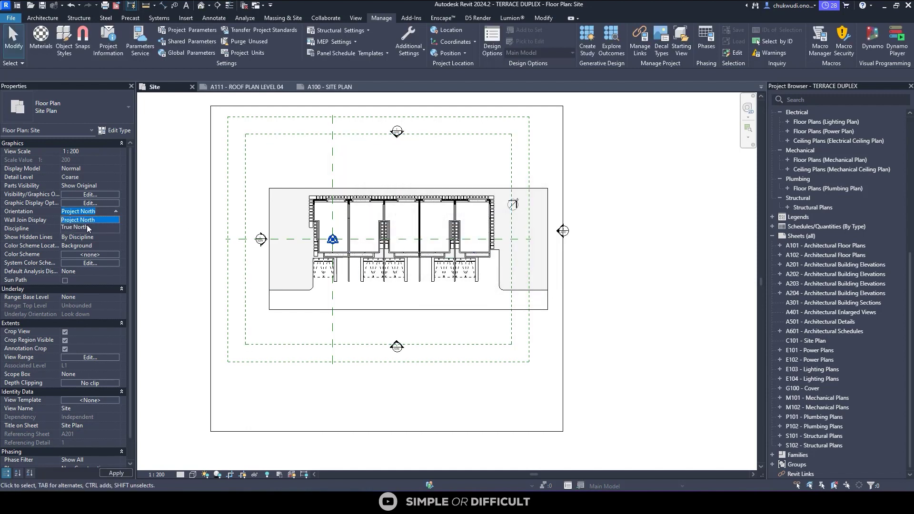
click(76, 228)
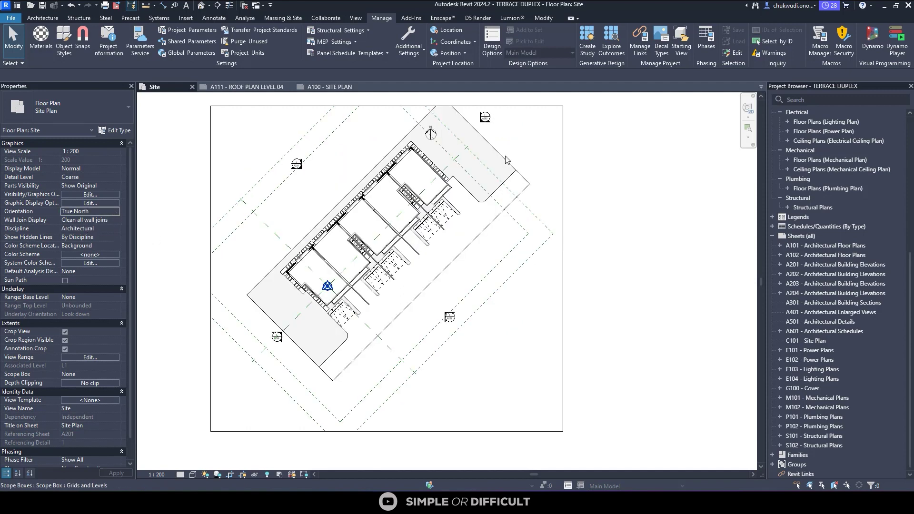
click(448, 53)
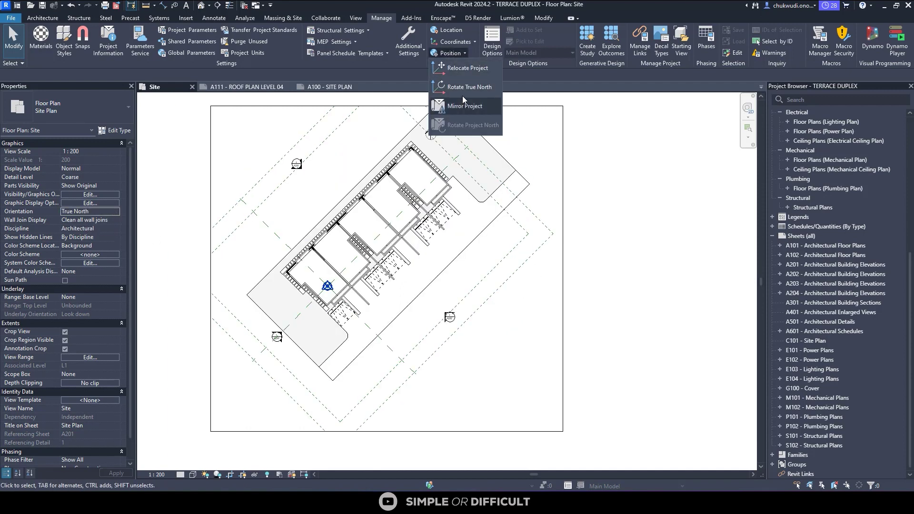
click(462, 94)
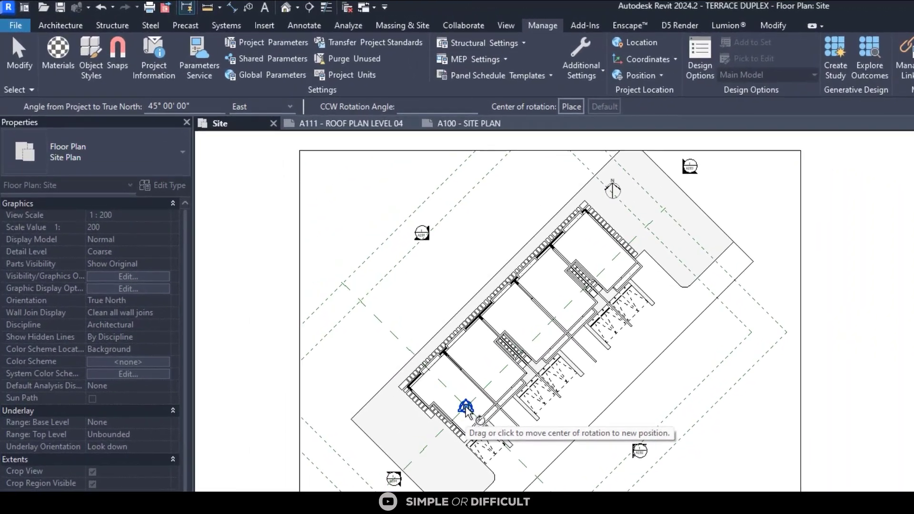
click(473, 414)
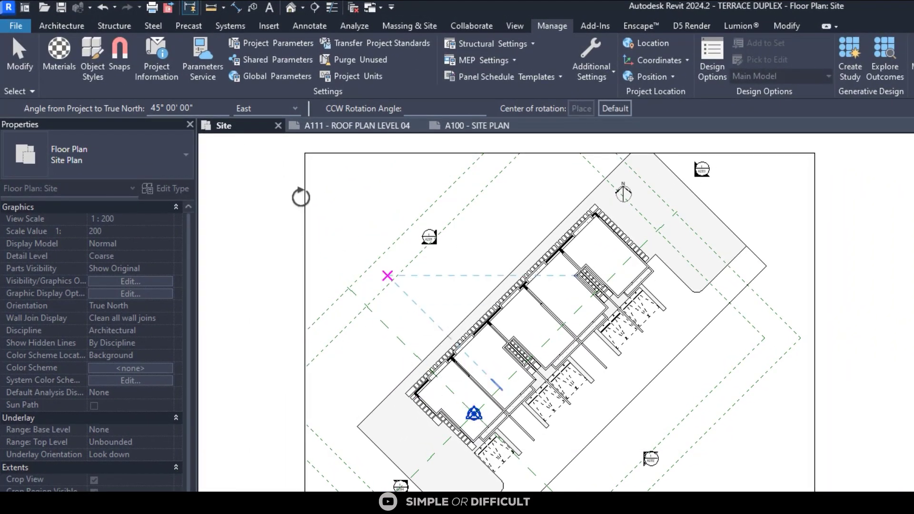
click(214, 137)
click(184, 108)
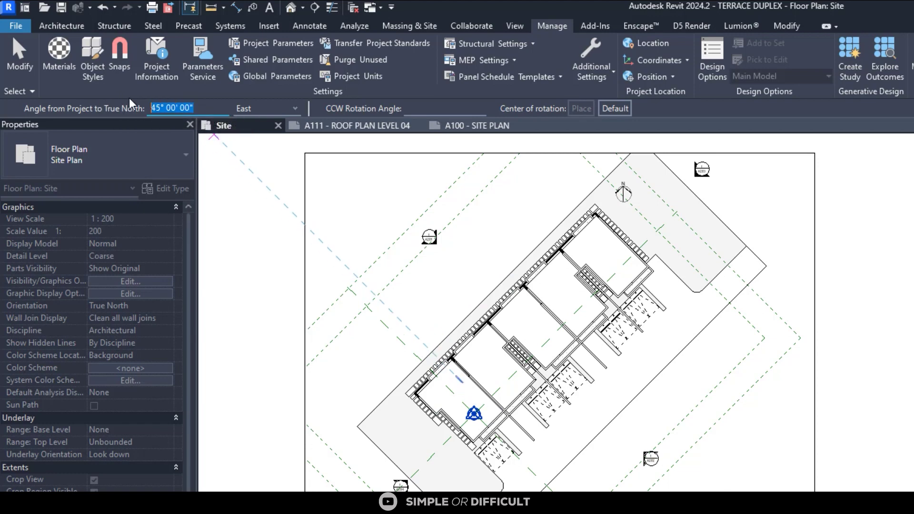
click(154, 109)
double_click(155, 109)
text(135)
key(Return)
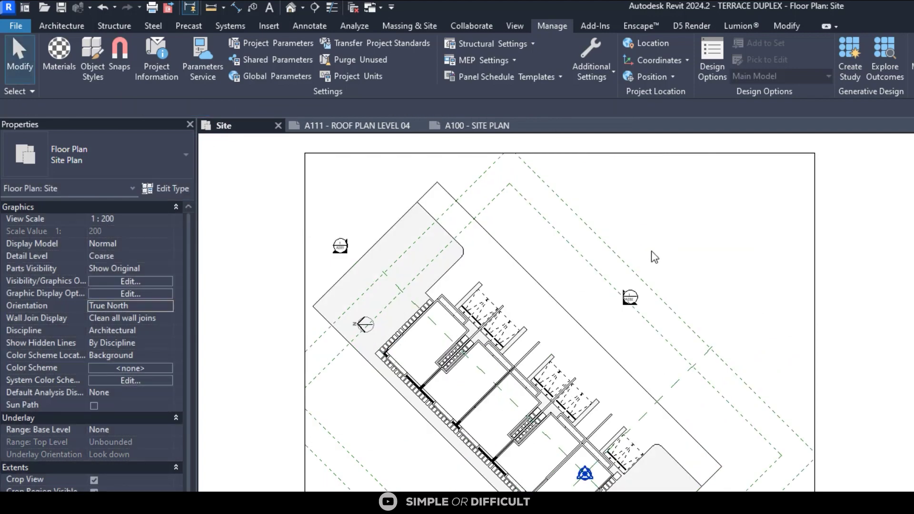
- Rotate True North graphically by about 77.74°, using the tail of the north arrow as the center of rotation
click(655, 78)
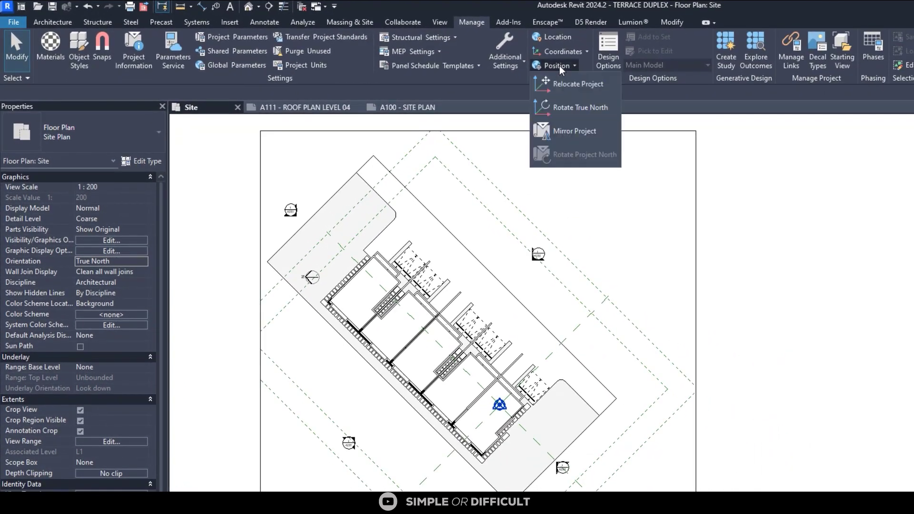
click(574, 107)
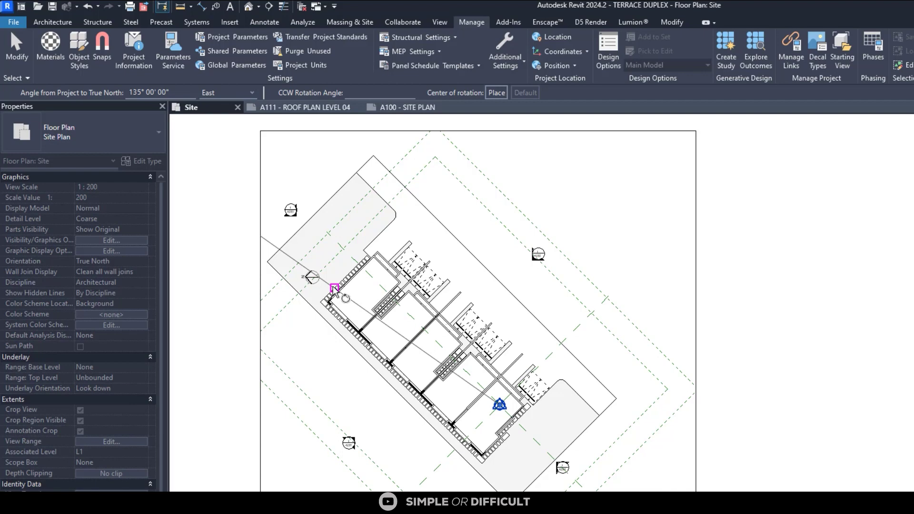
drag(335, 290, 502, 411)
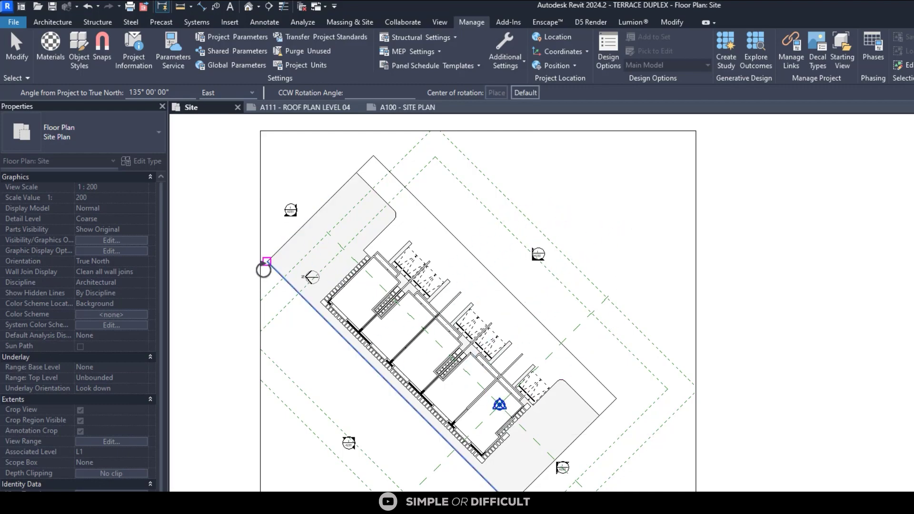
scroll(280, 278, up, 5)
scroll(381, 286, up, 3)
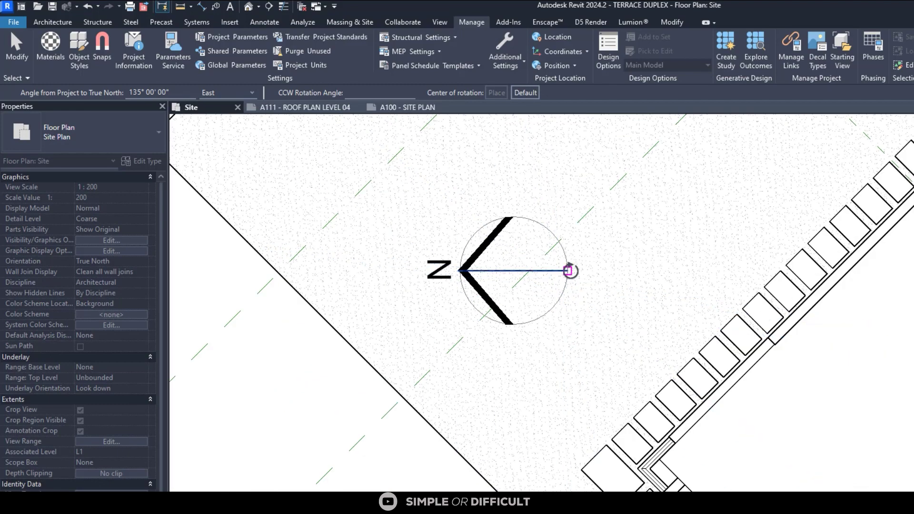
click(568, 271)
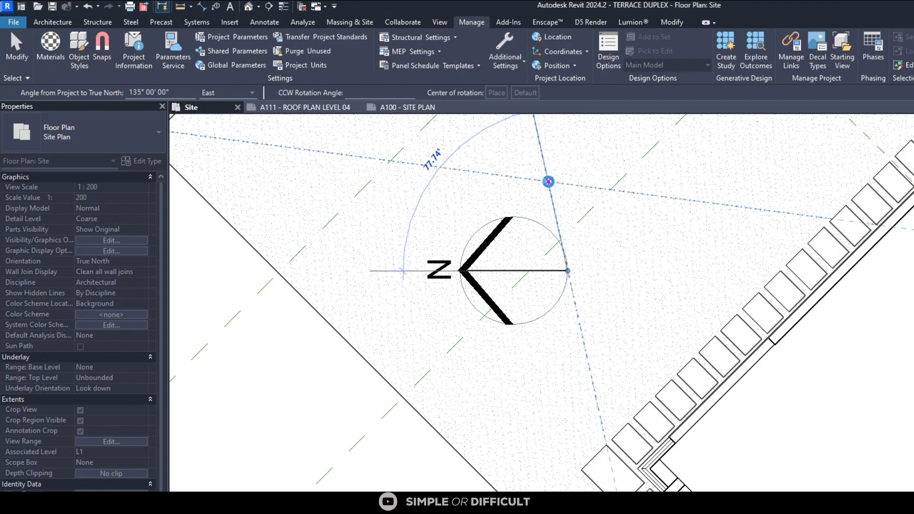
click(549, 181)
scroll(558, 184, down, 8)
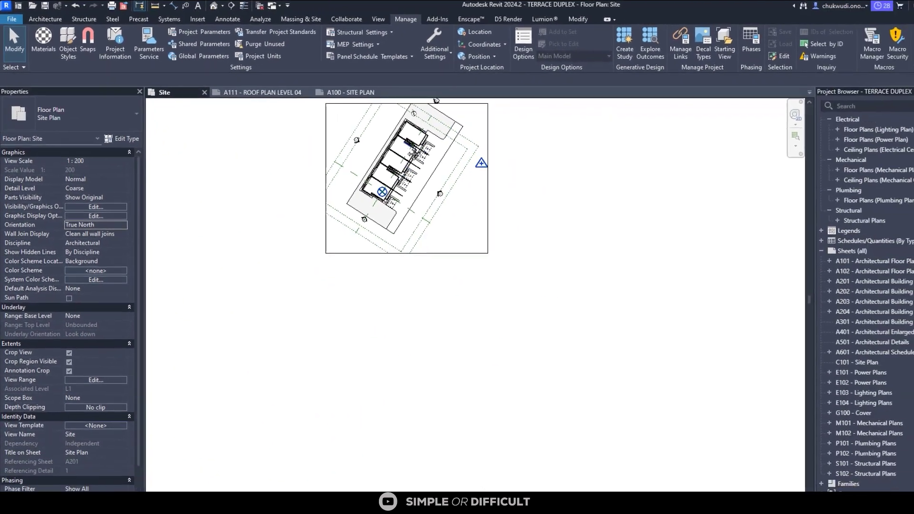
scroll(488, 228, up, 3)
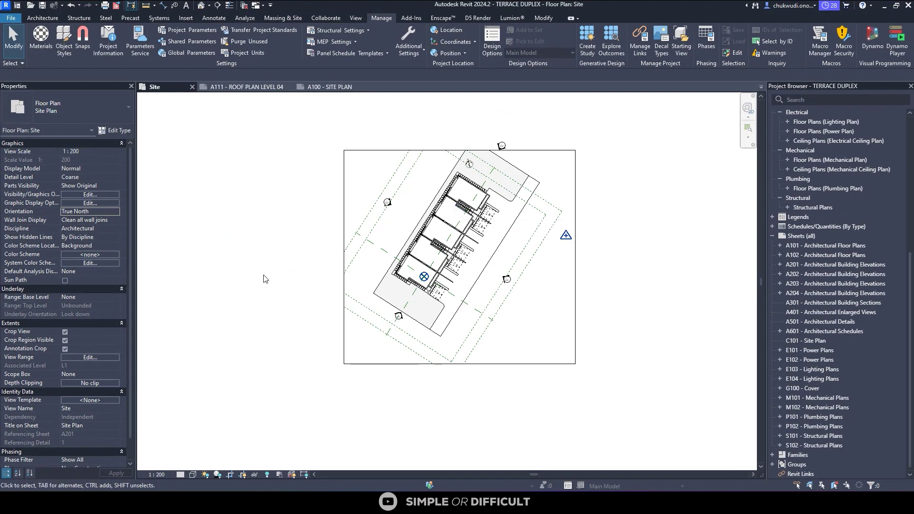
scroll(427, 246, up, 1)
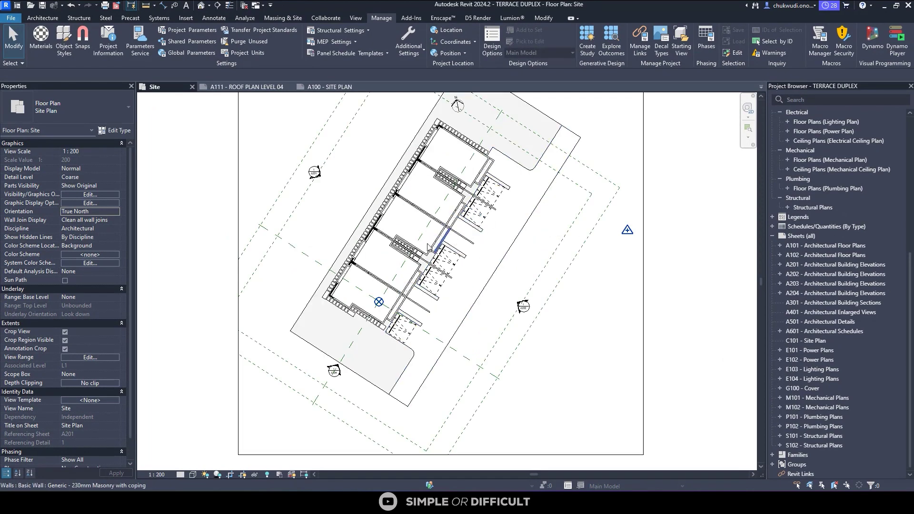
- Set the Site view's Orientation back to Project North
click(466, 53)
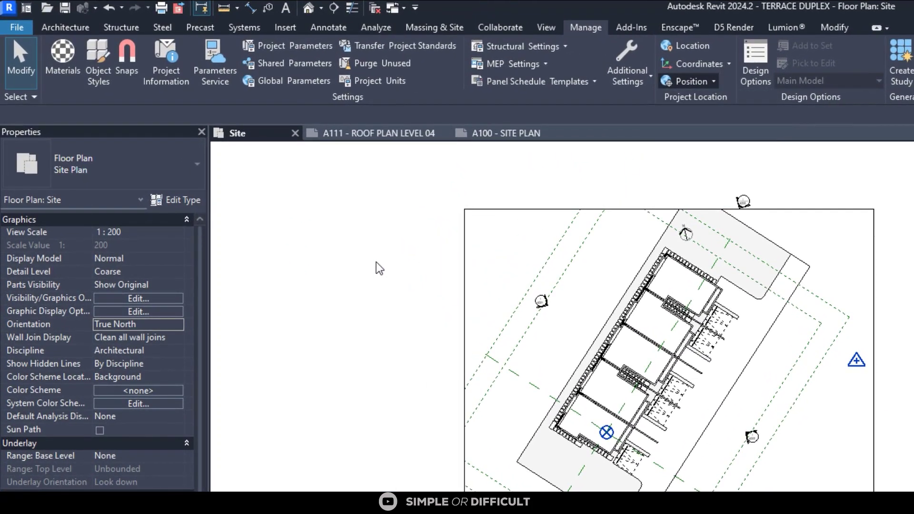
click(181, 324)
click(177, 324)
click(121, 337)
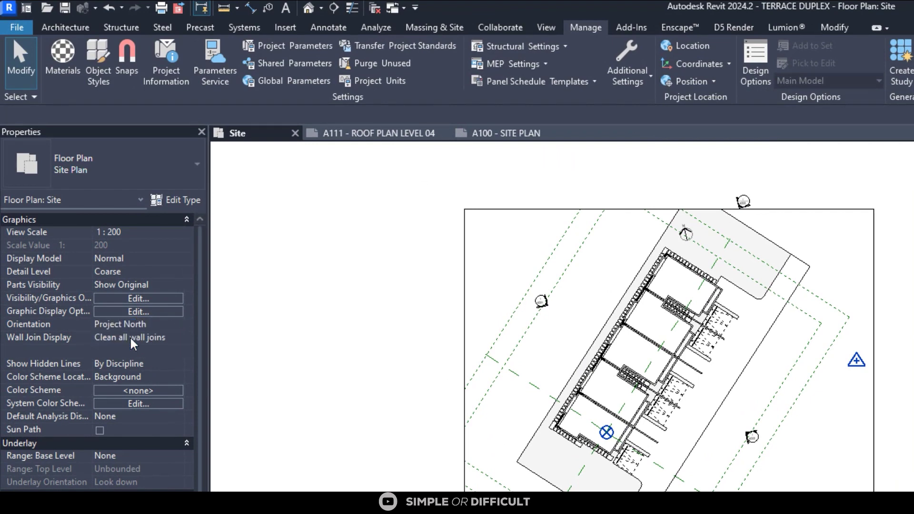
scroll(760, 347, up, 2)
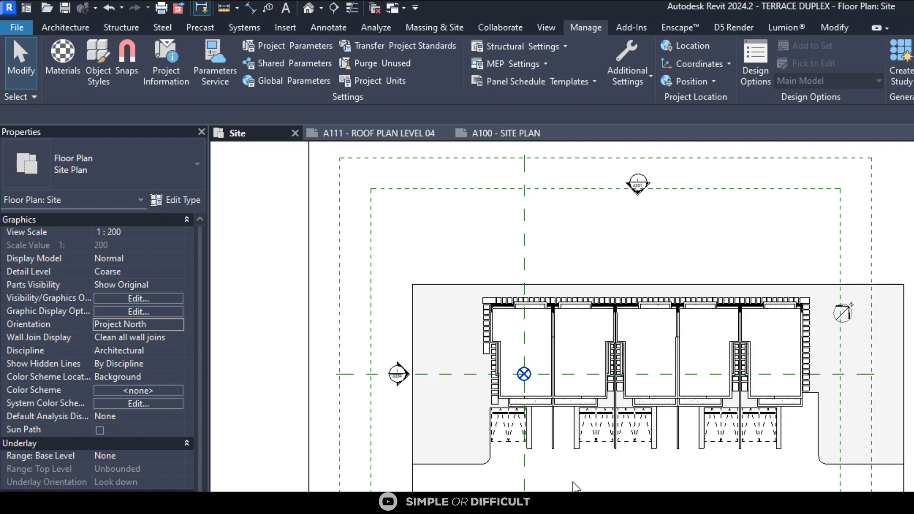
- Rotate Project North by 180° without maintaining the text note orientation
click(698, 81)
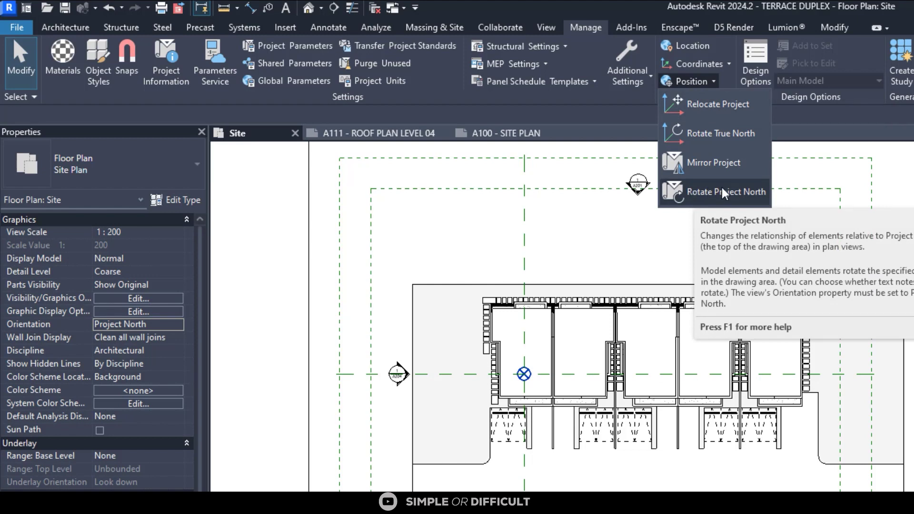
click(693, 189)
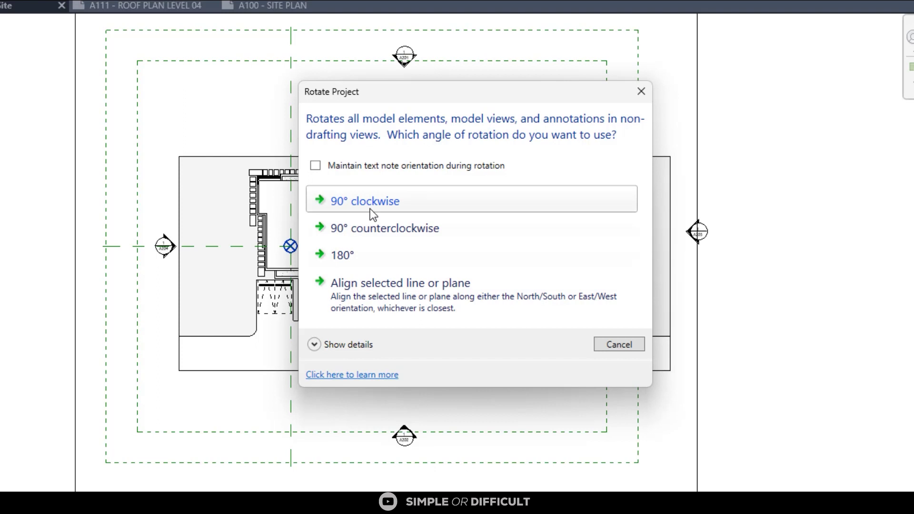
click(379, 257)
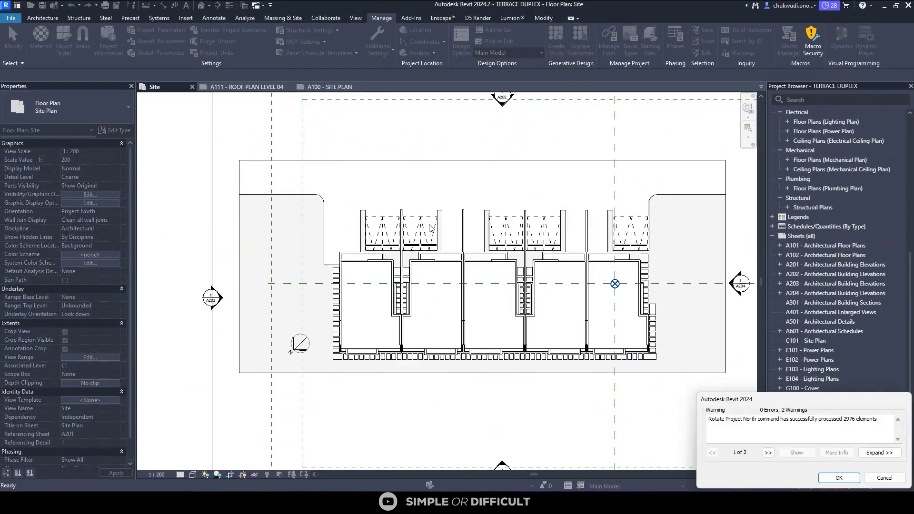
scroll(431, 228, up, 1)
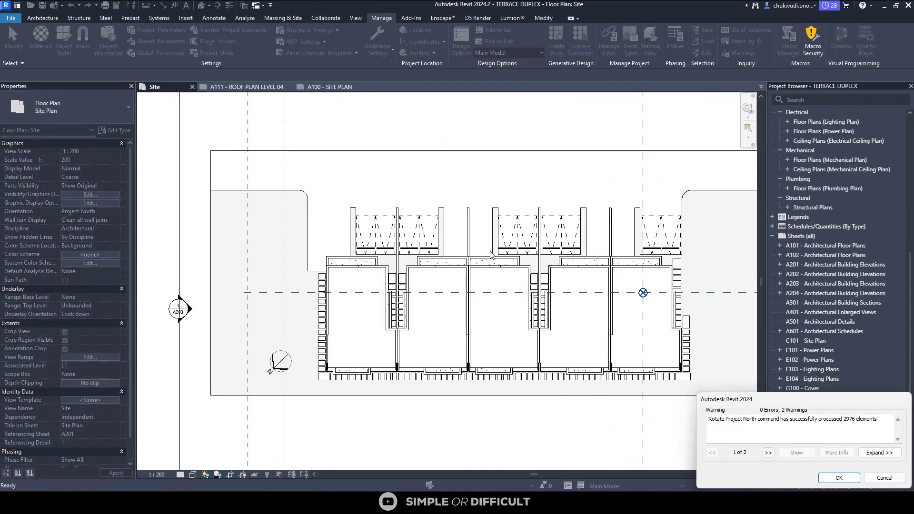
click(838, 478)
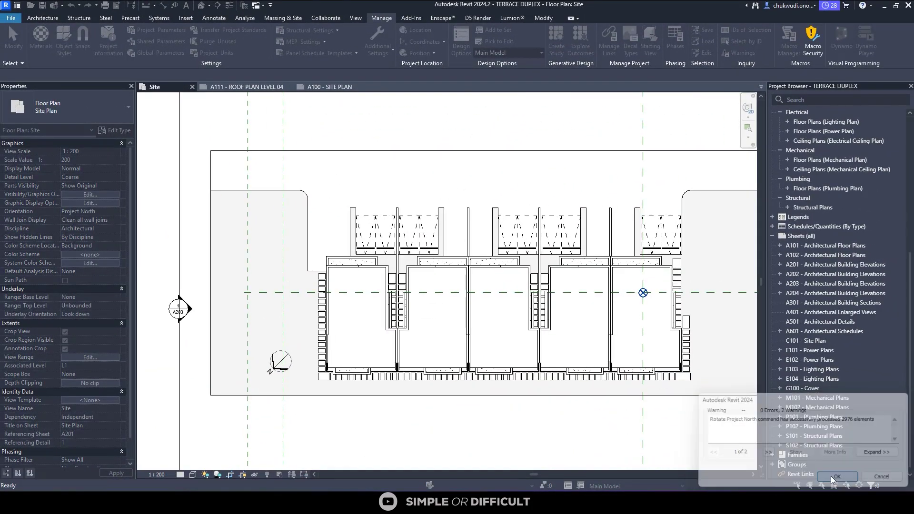
- Undo the 180° rotation of Project North
scroll(697, 312, down, 3)
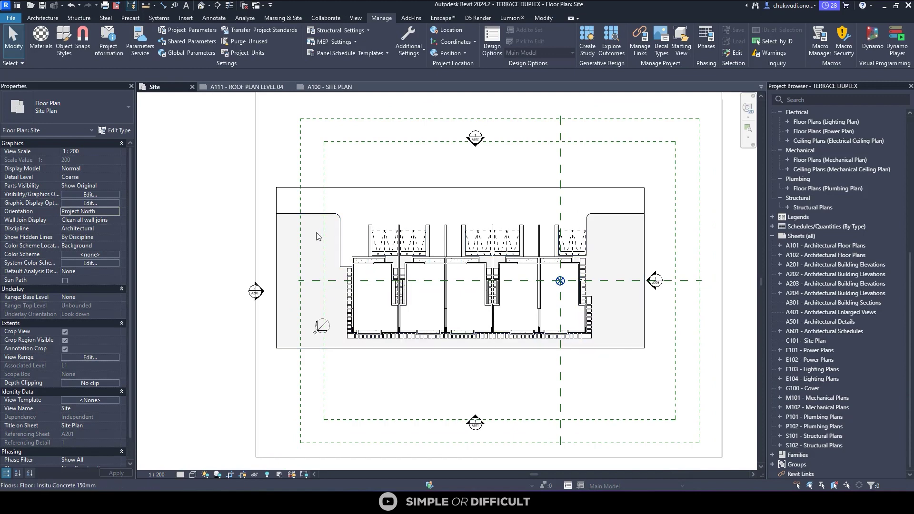
scroll(315, 233, up, 4)
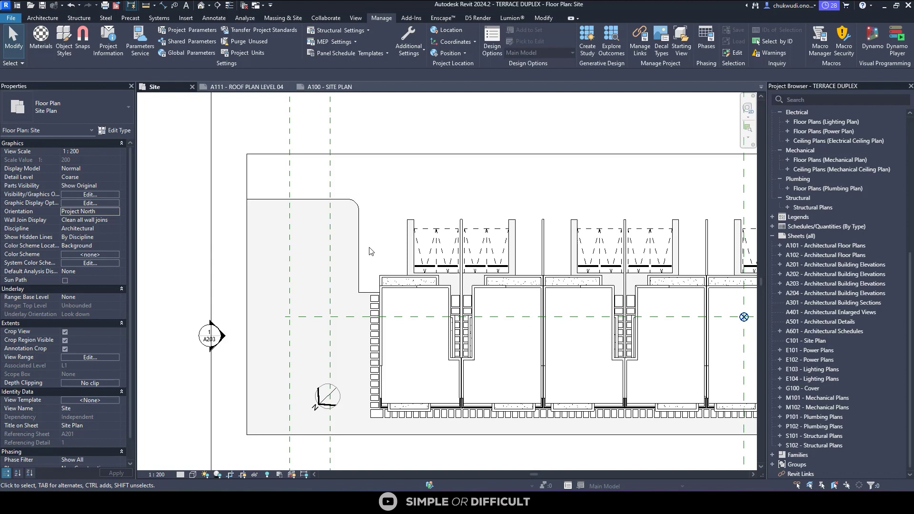
click(76, 7)
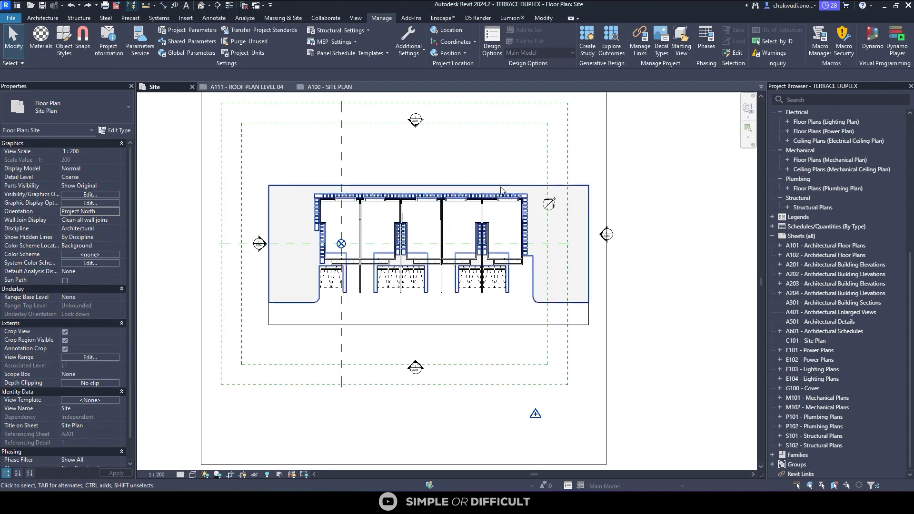
- Draw an angled reference plane sloping upward to the east, just north of the building on the Site plan
scroll(493, 195, down, 2)
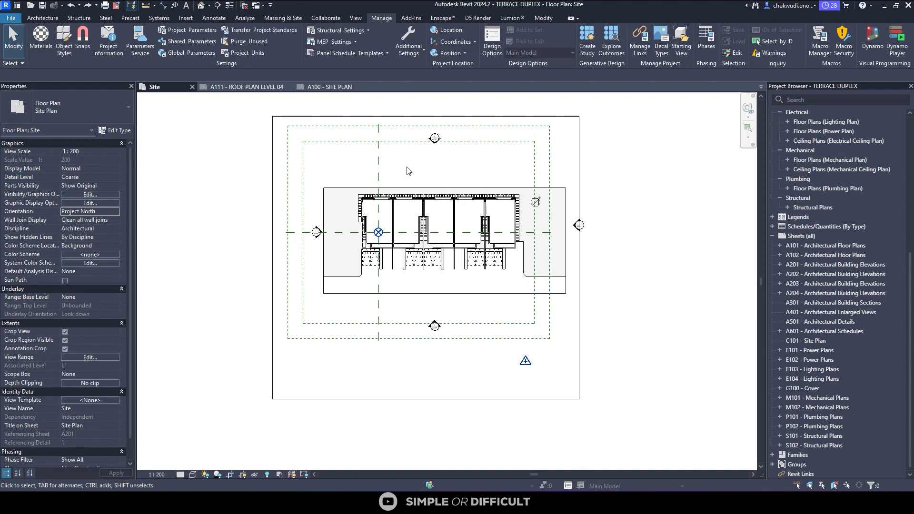
click(379, 173)
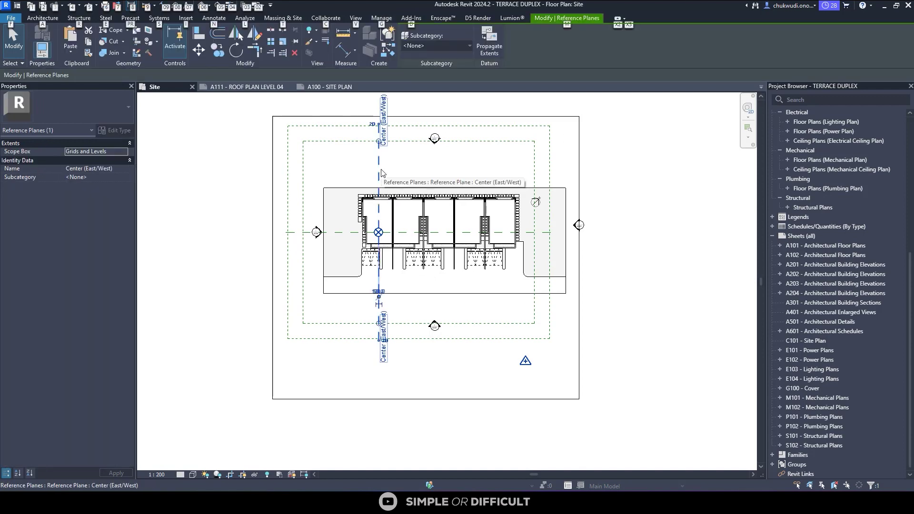
key(Escape)
click(379, 170)
key(r)
key(p)
scroll(419, 168, up, 2)
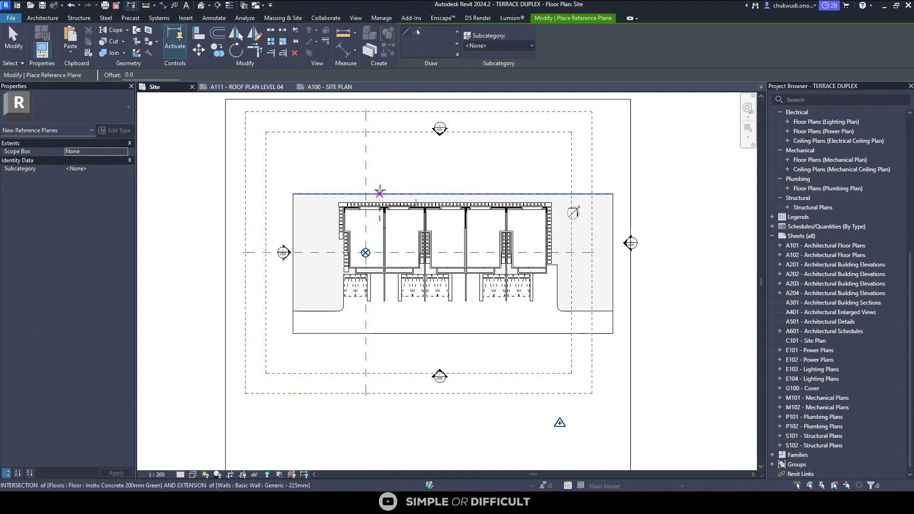
click(383, 184)
click(476, 142)
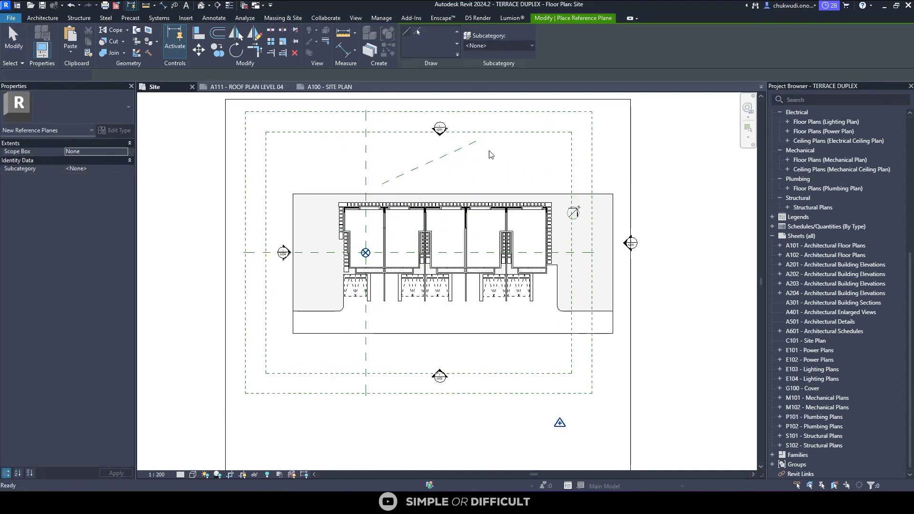
key(Escape)
key(Escape)
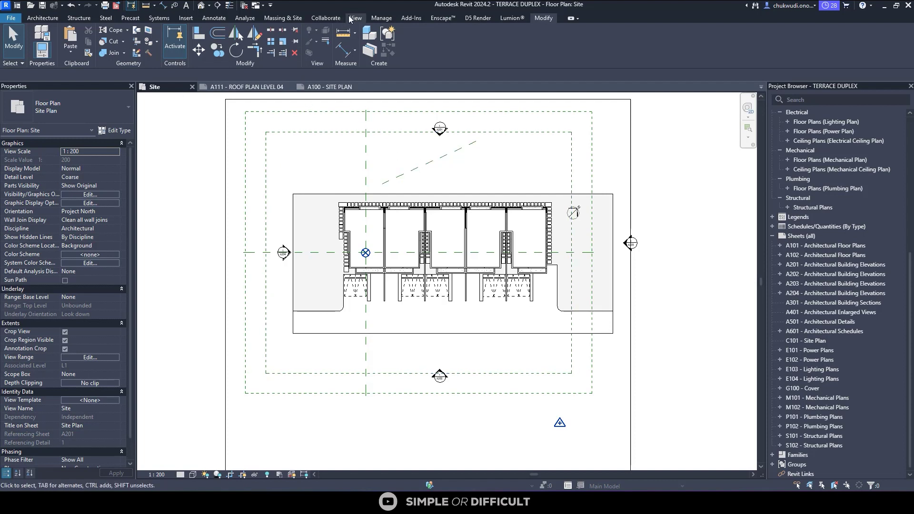
- Rotate Project North by aligning it to the angled reference plane, without maintaining text note orientation
click(379, 18)
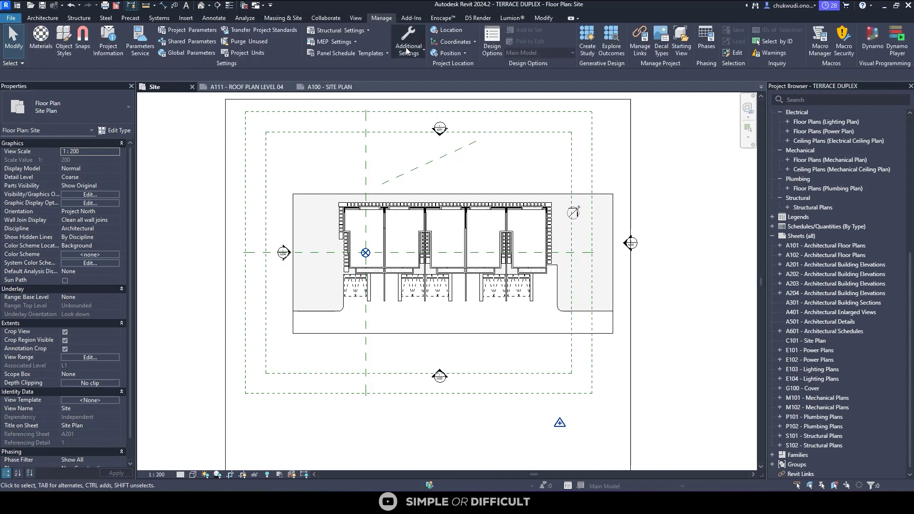
click(456, 53)
click(460, 125)
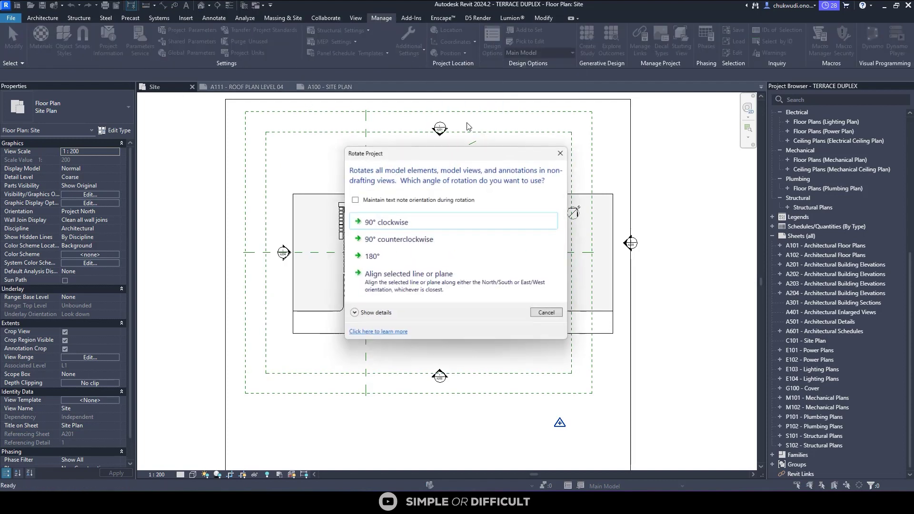
click(423, 276)
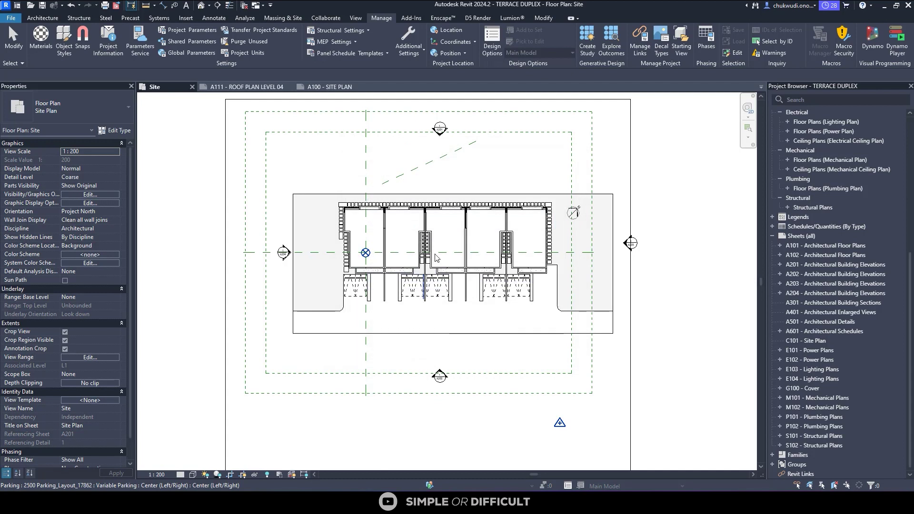
click(460, 152)
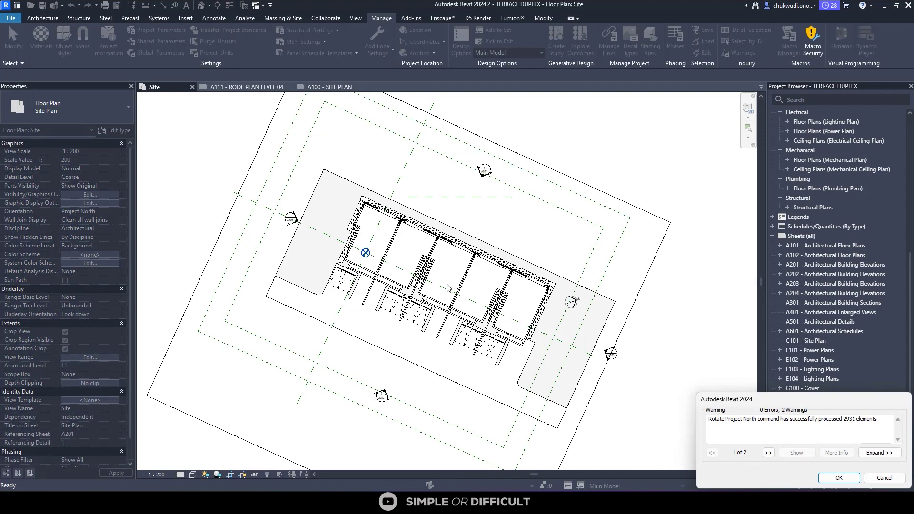
click(839, 478)
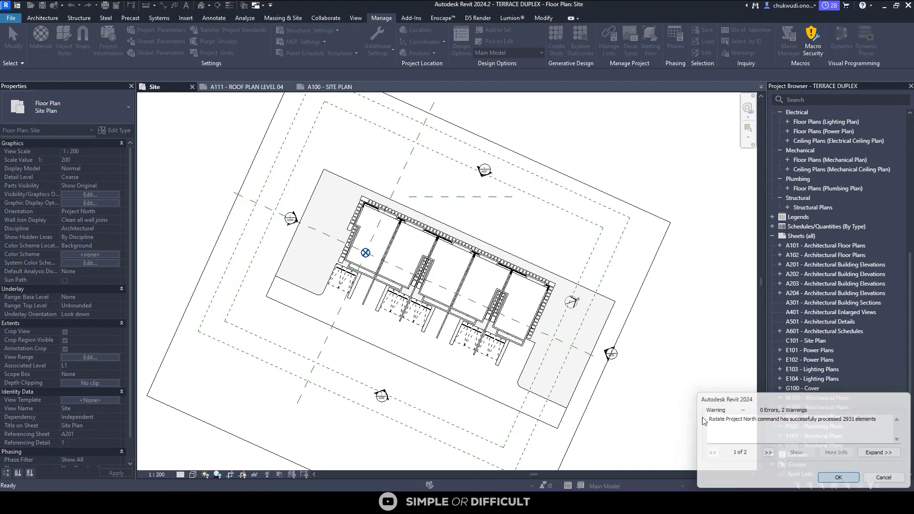
scroll(479, 288, down, 1)
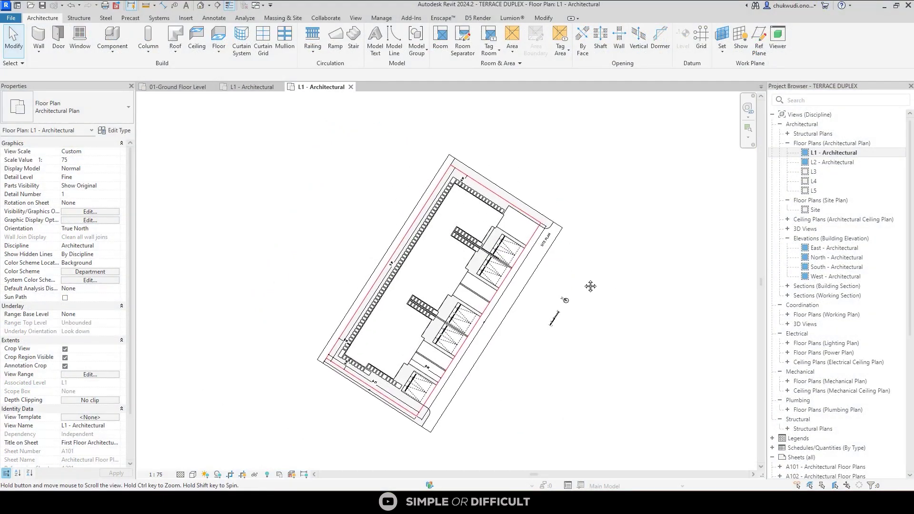
- Open the L2 - Architectural floor plan and set its Orientation to True North
double_click(833, 162)
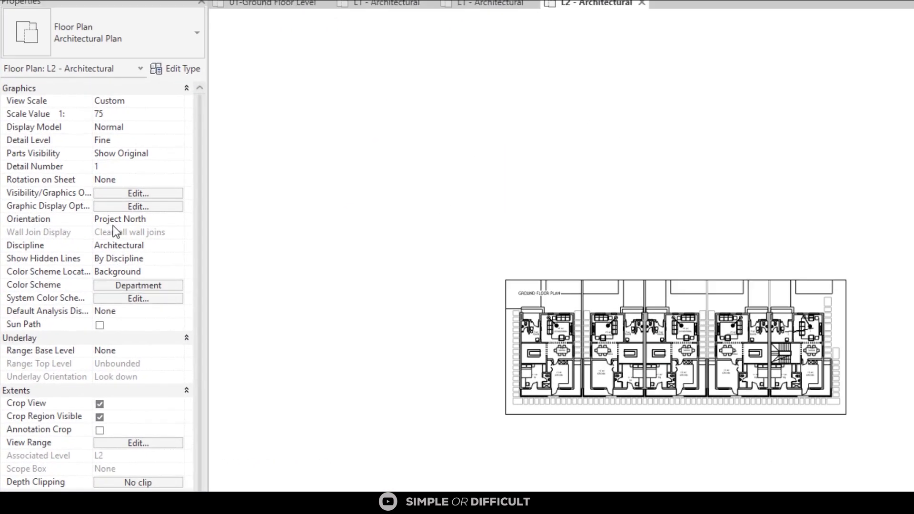
click(244, 210)
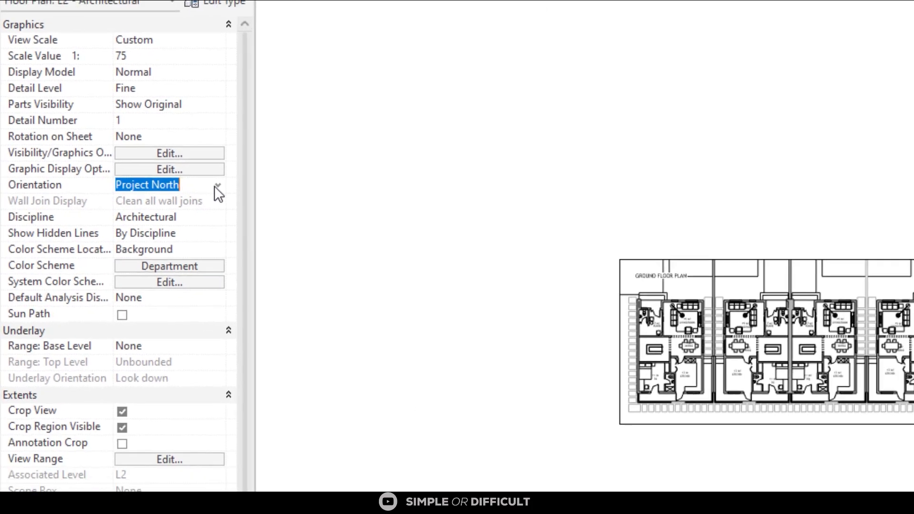
click(259, 208)
click(197, 239)
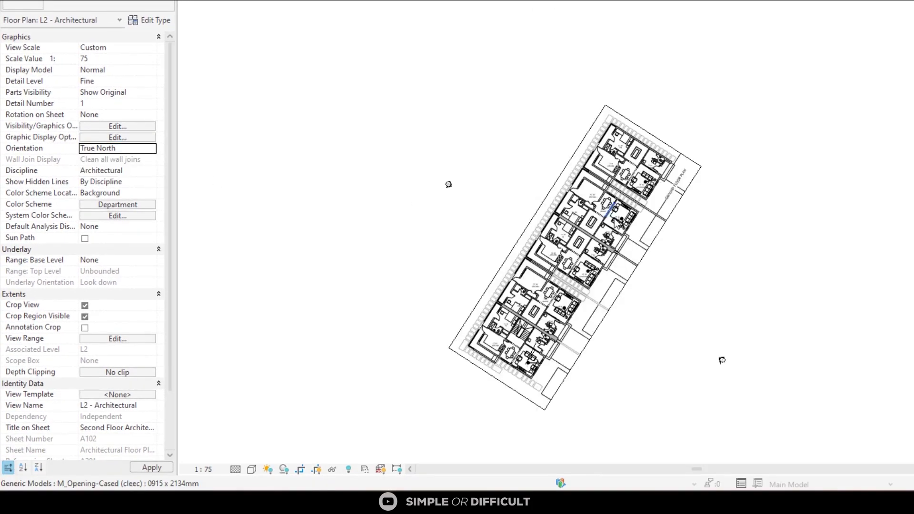
scroll(618, 230, up, 1)
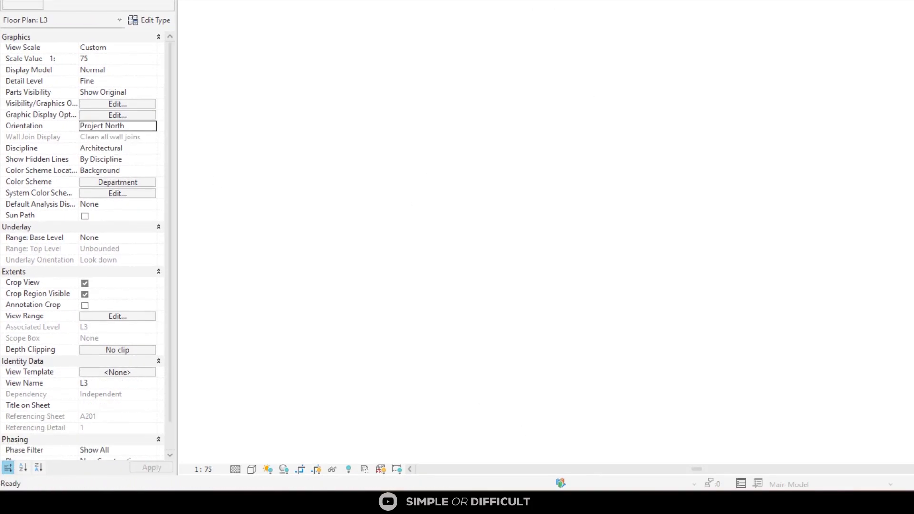
- Set the L3 floor plan's Orientation to True North
click(143, 128)
click(151, 126)
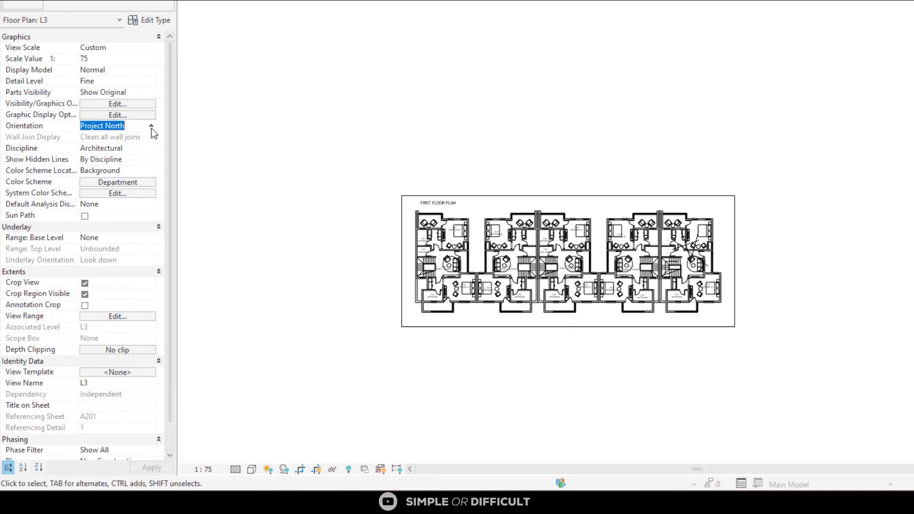
click(130, 142)
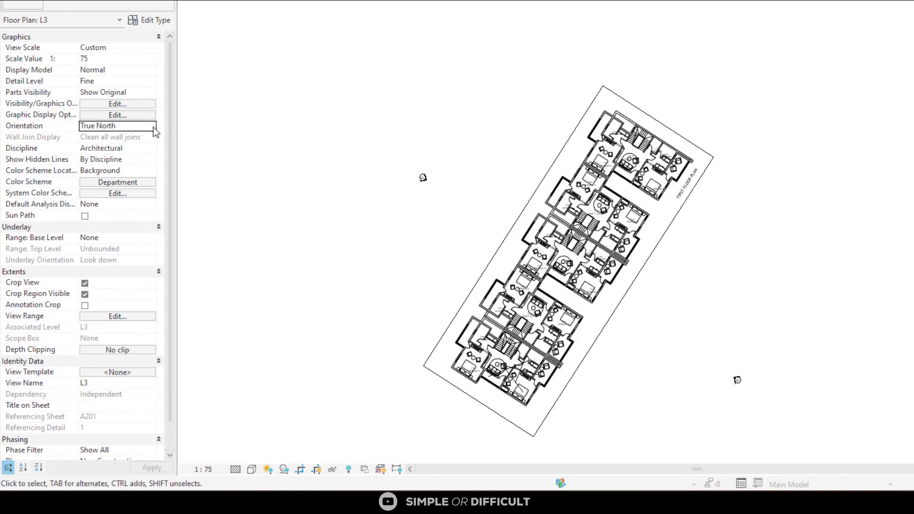
click(152, 127)
click(132, 138)
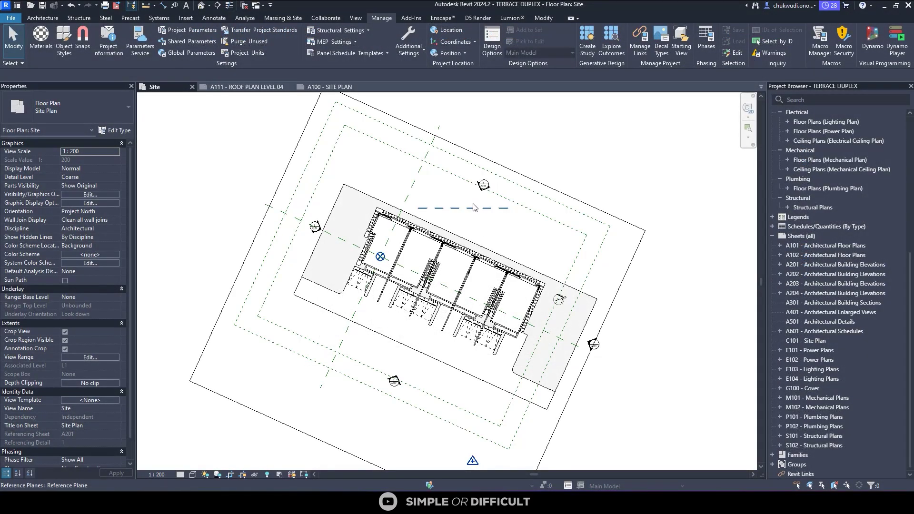
- Rotate Project North of the Site plan by 180° without maintaining text note orientation
click(412, 58)
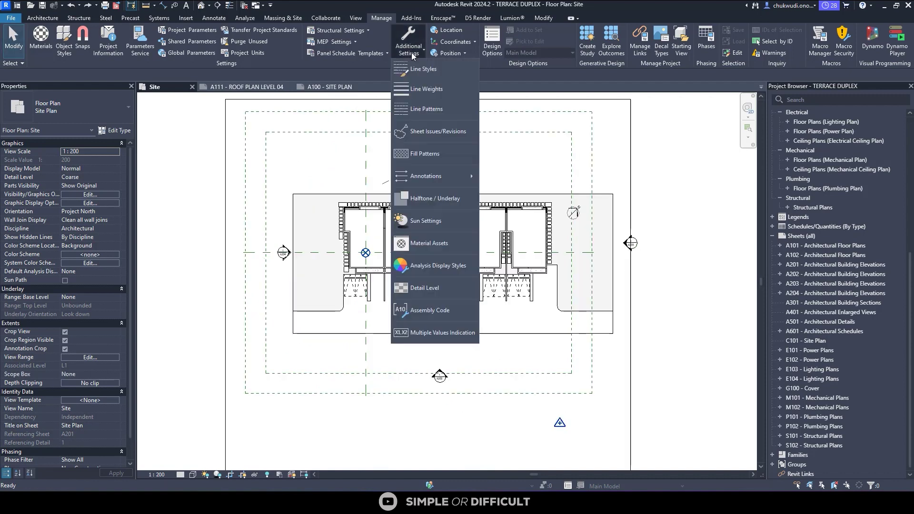
click(450, 53)
click(476, 127)
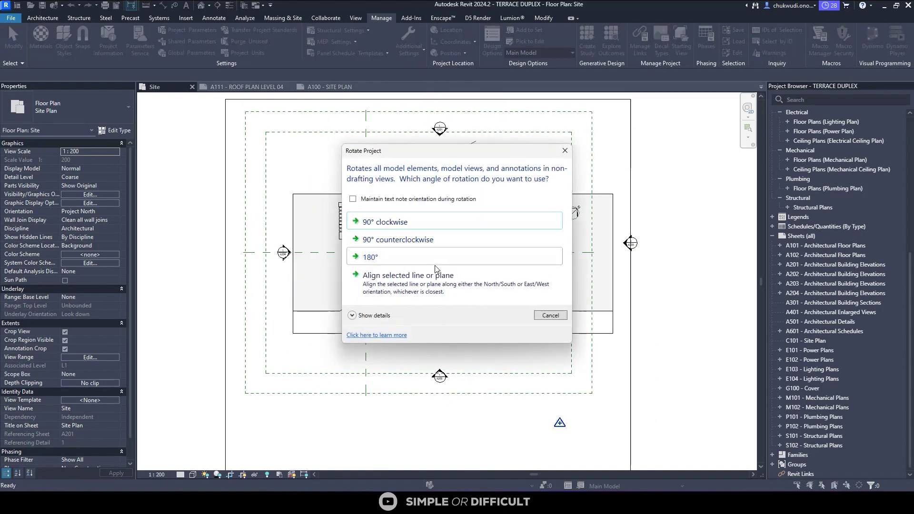
click(436, 265)
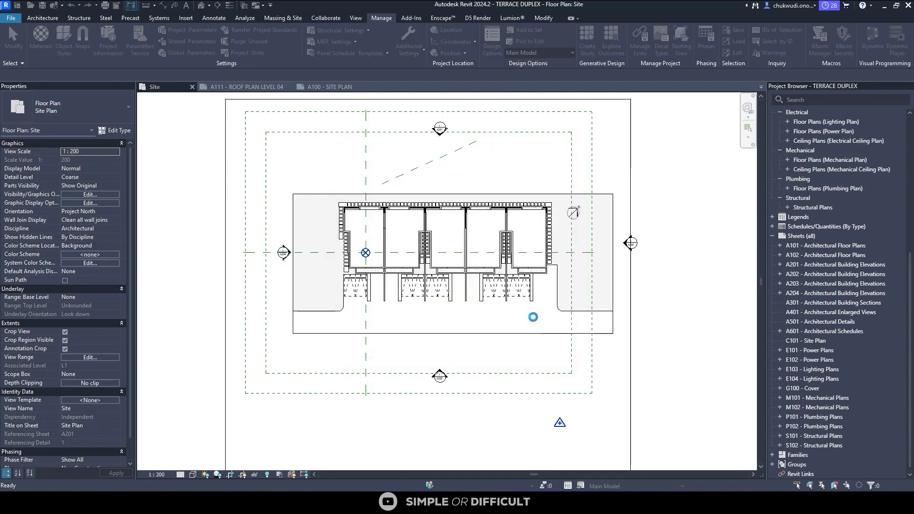